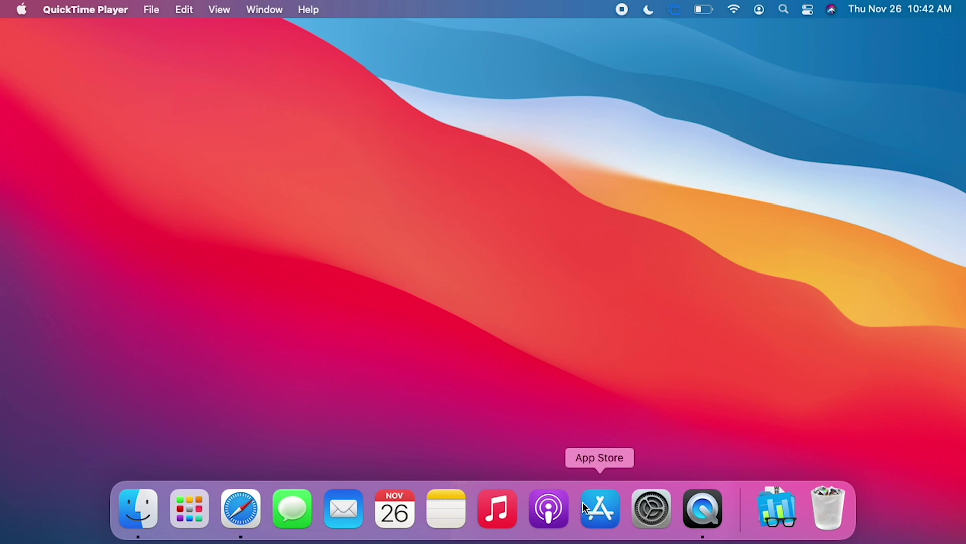
Open the App Store account page and list its purchased iPhone & iPad apps.
{"action": "left_click", "coordinate": [596, 509]}
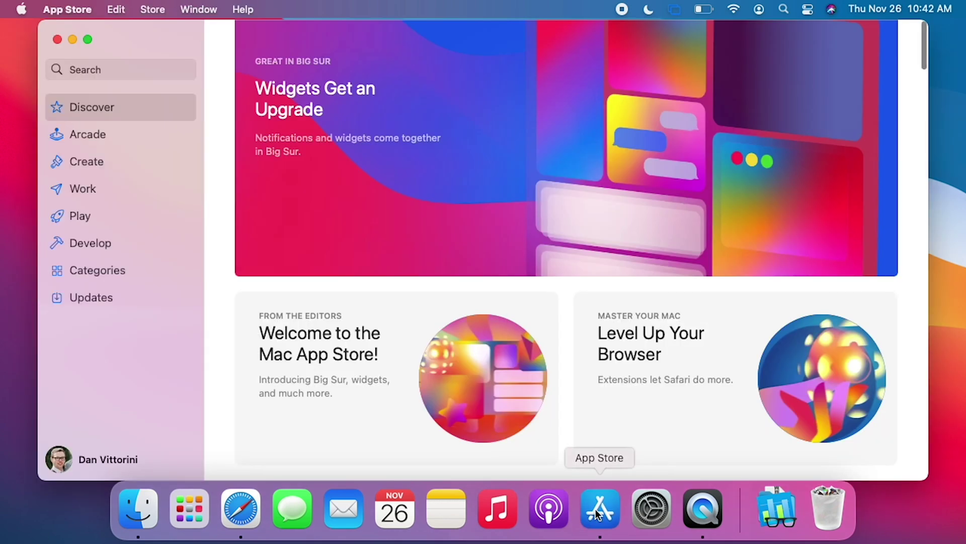
{"action": "scroll", "coordinate": [563, 336], "scroll_direction": "down", "scroll_amount": 15}
{"action": "scroll", "coordinate": [562, 342], "scroll_direction": "down", "scroll_amount": 1}
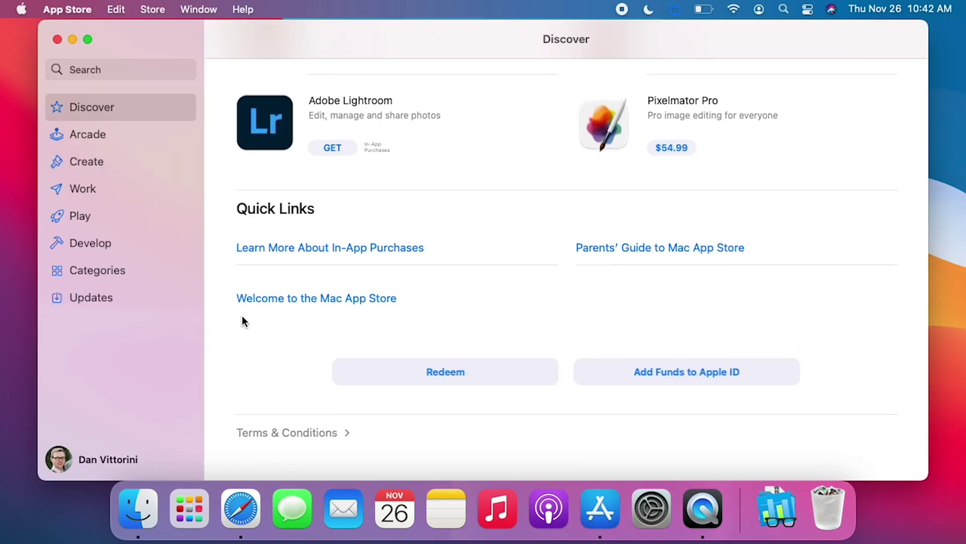
{"action": "left_click", "coordinate": [63, 457]}
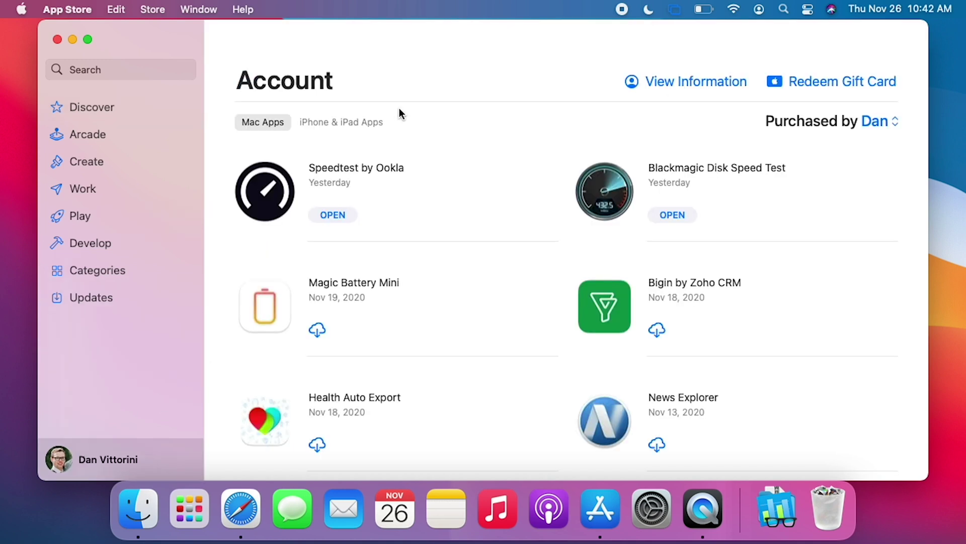
{"action": "left_click", "coordinate": [368, 121]}
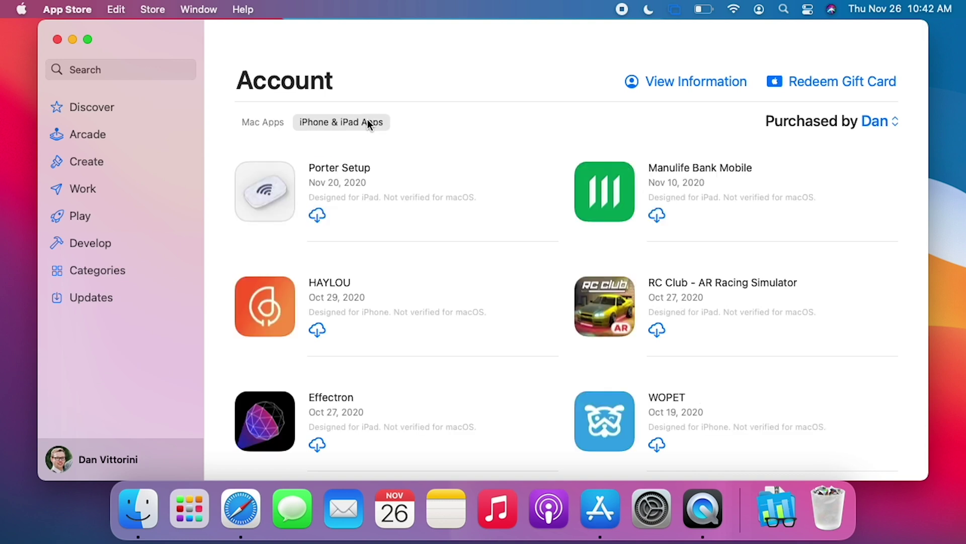
{"action": "scroll", "coordinate": [565, 252], "scroll_direction": "down", "scroll_amount": 3}
{"action": "mouse_move", "coordinate": [692, 147]}
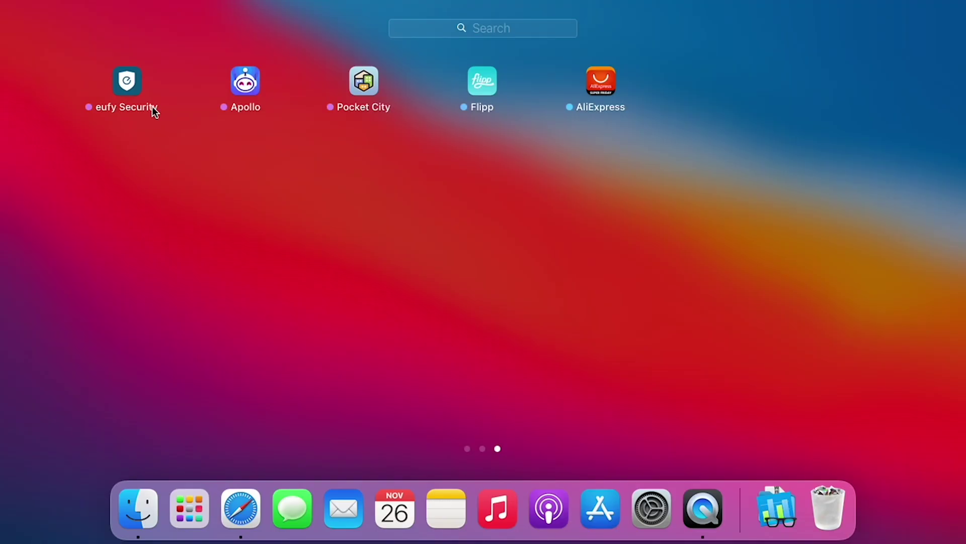
Launch eufy Security, accept the licence, and allow Home and all-photos access, skipping the other prompts.
{"action": "left_click", "coordinate": [130, 85]}
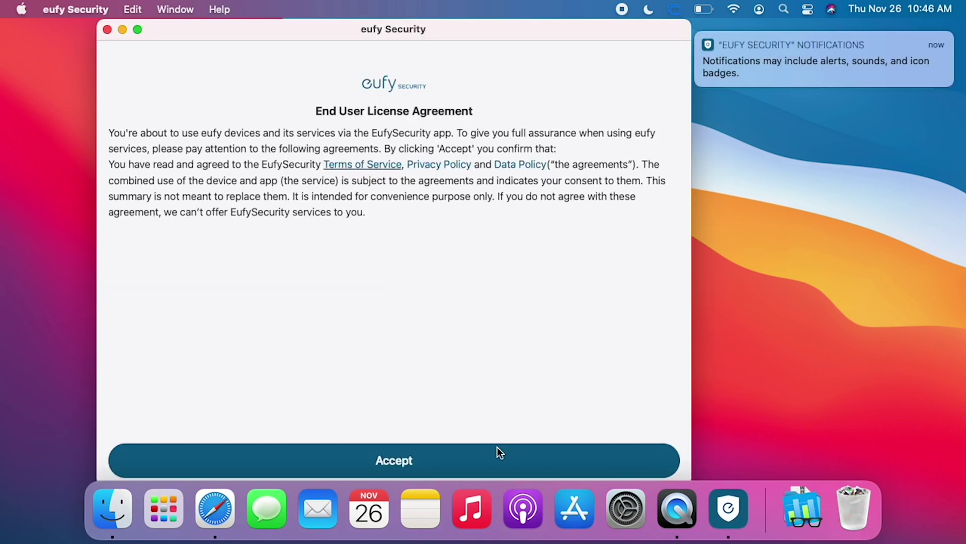
{"action": "left_click", "coordinate": [497, 452]}
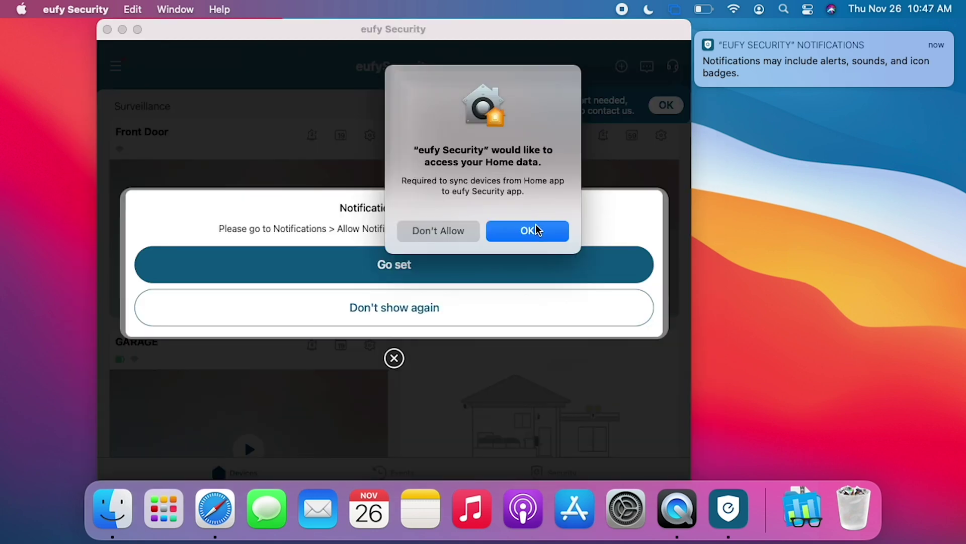
{"action": "left_click", "coordinate": [535, 231]}
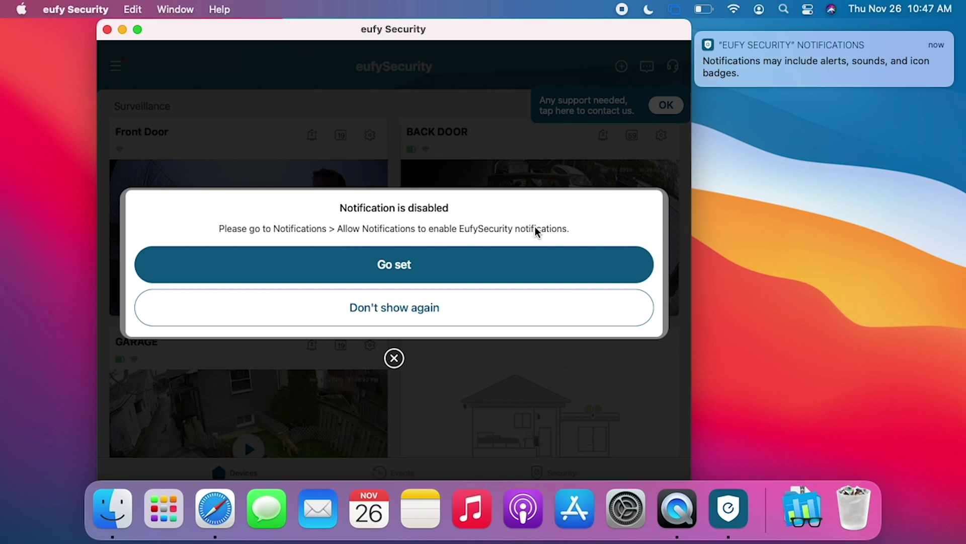
{"action": "left_click", "coordinate": [420, 309]}
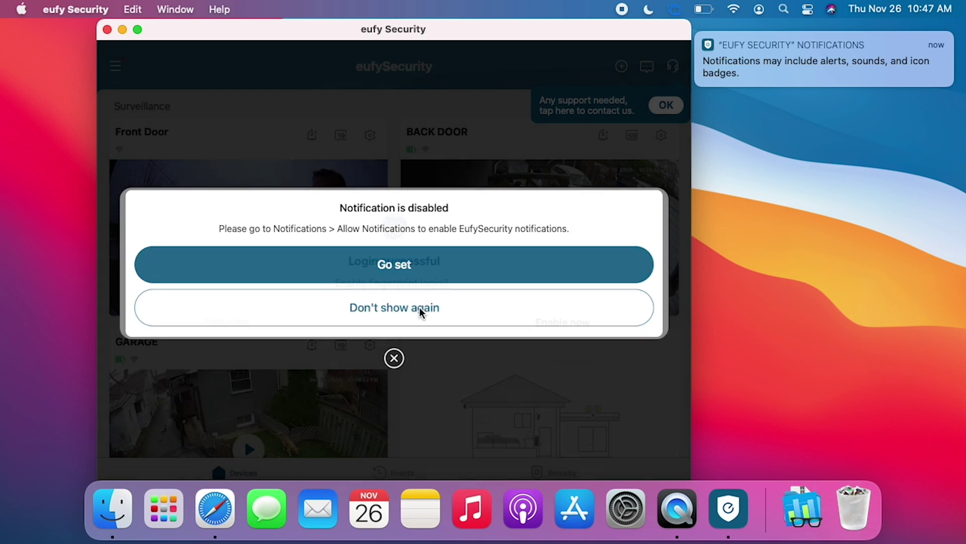
{"action": "left_click", "coordinate": [234, 322]}
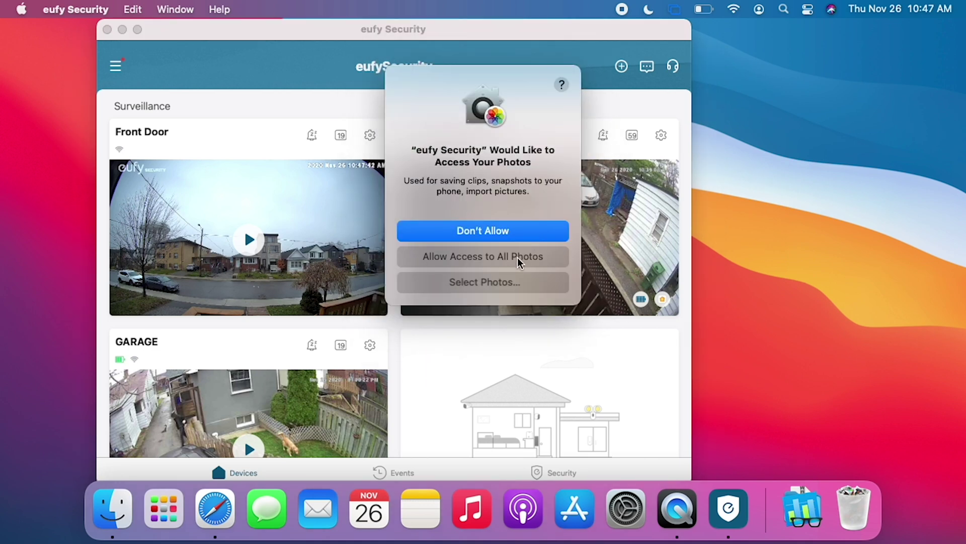
{"action": "left_click", "coordinate": [517, 258]}
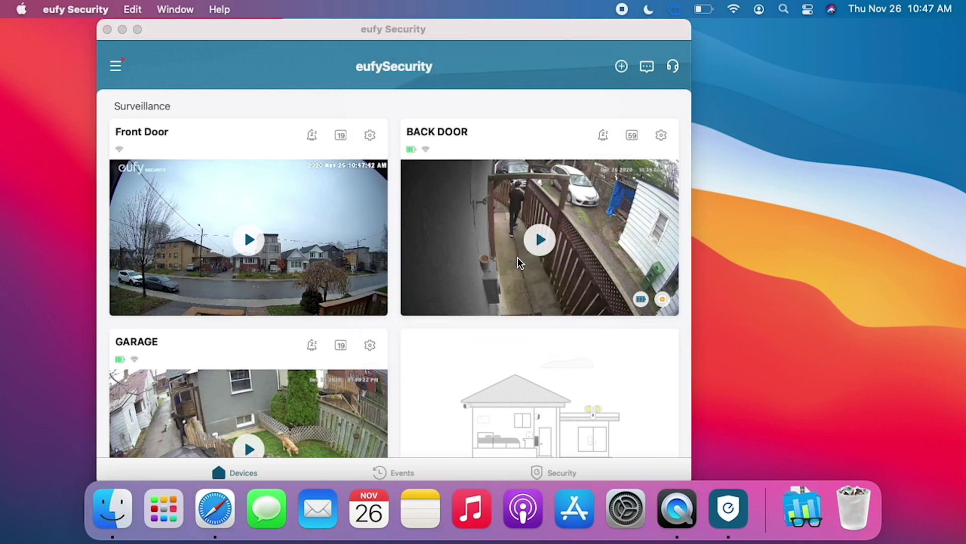
View the Back Door and Front Door live feeds, then quit eufy Security.
{"action": "left_click", "coordinate": [617, 265]}
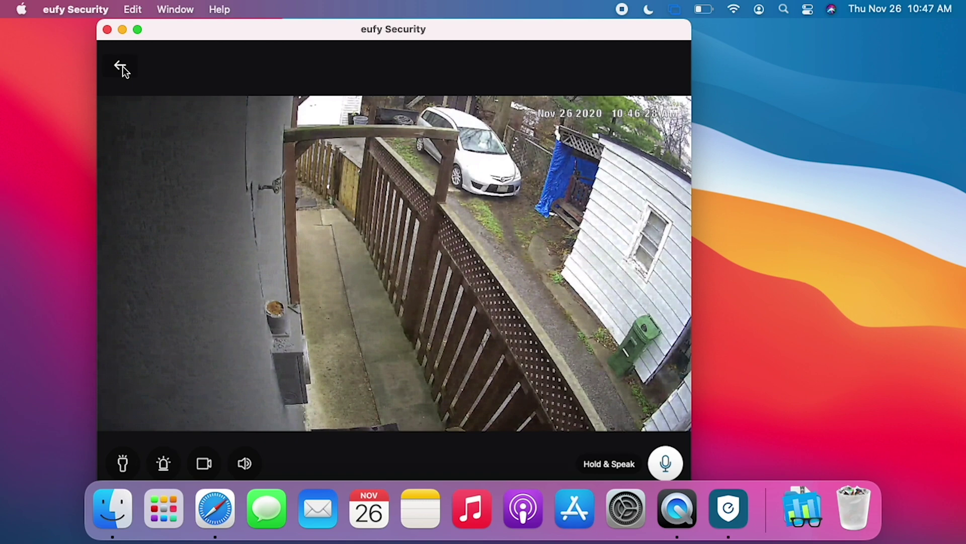
{"action": "left_click", "coordinate": [123, 67]}
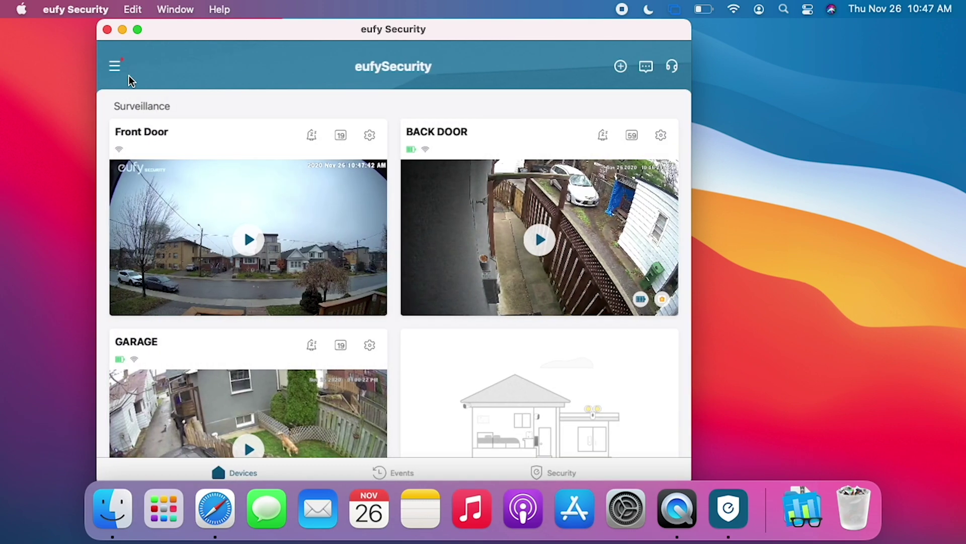
{"action": "left_click", "coordinate": [234, 240]}
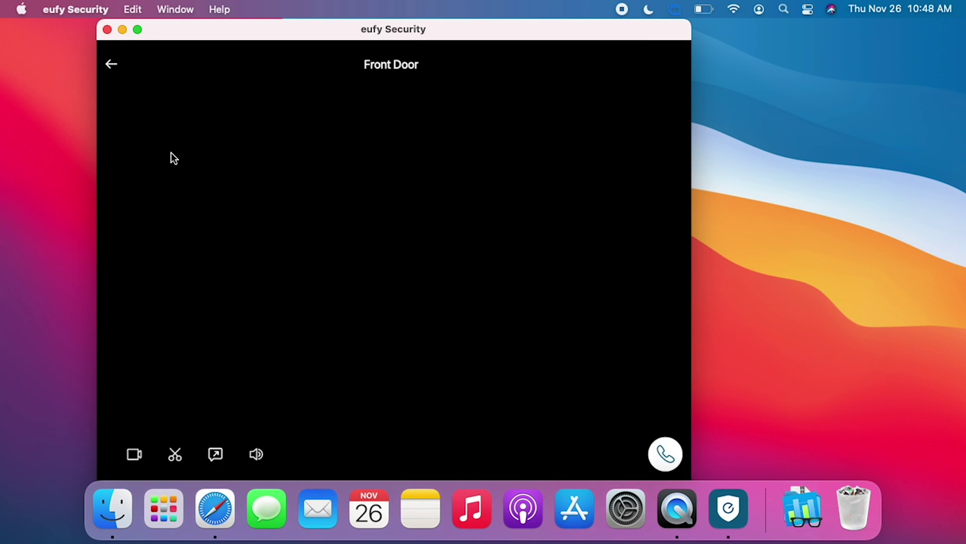
{"action": "left_click", "coordinate": [110, 67]}
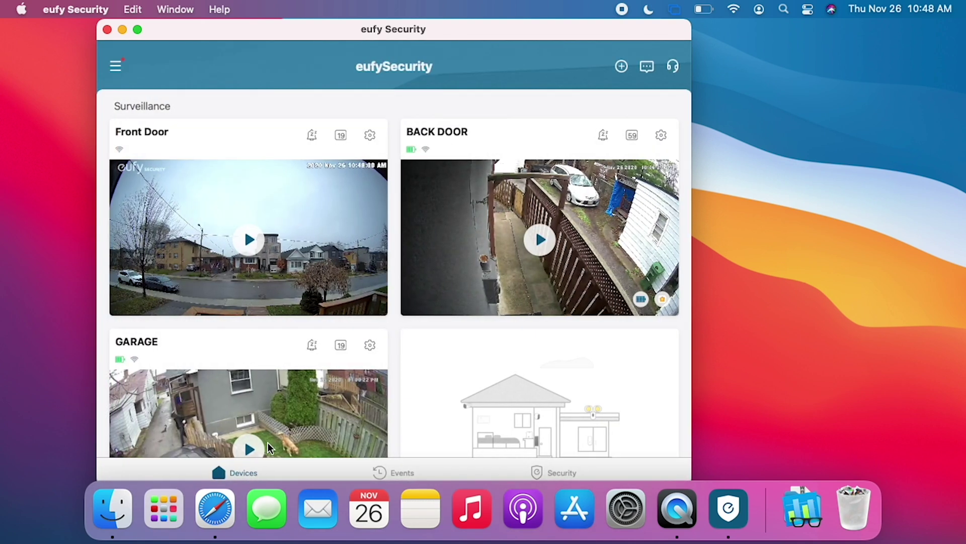
{"action": "key", "text": "super+q"}
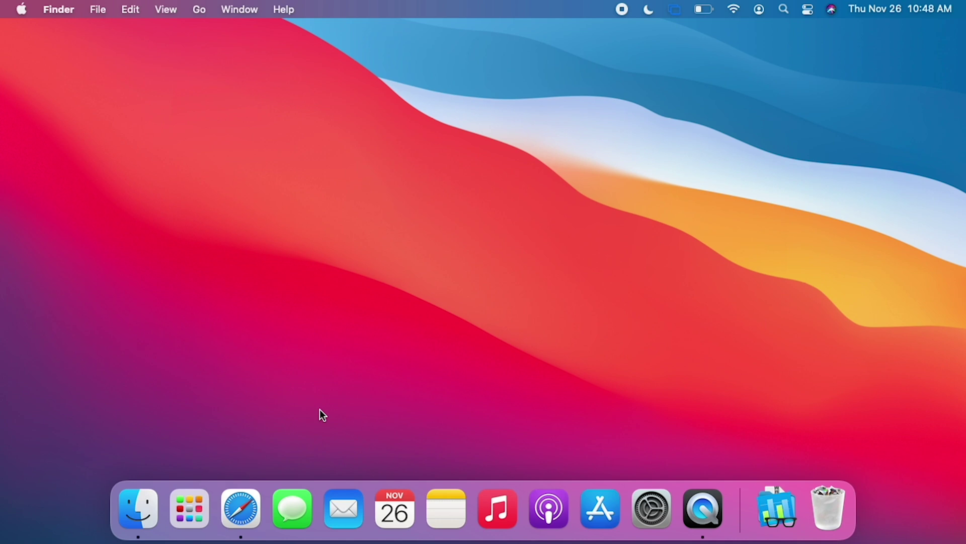
Launch Apollo from Launchpad, scroll its Home feed, and narrow its window.
{"action": "left_click", "coordinate": [195, 507]}
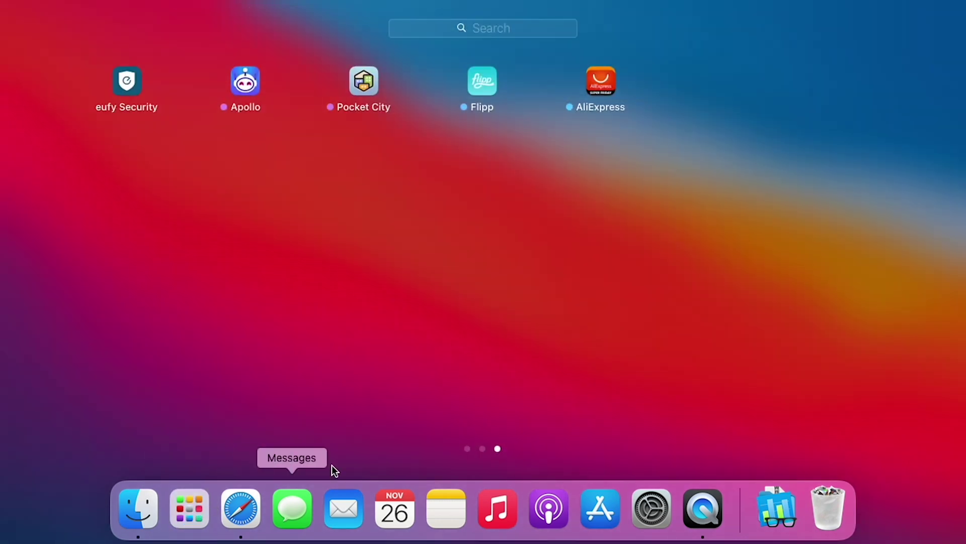
{"action": "left_click", "coordinate": [236, 83]}
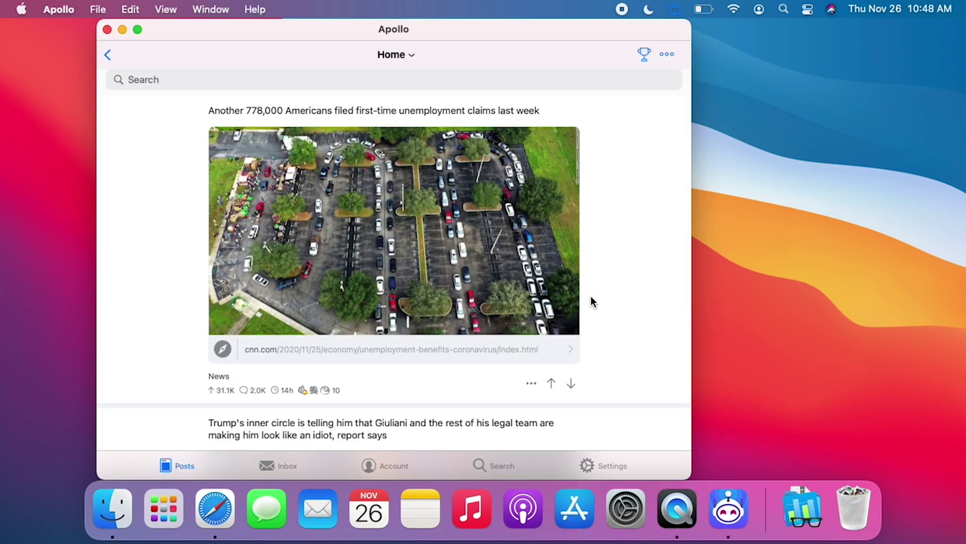
{"action": "scroll", "coordinate": [591, 300], "scroll_direction": "down", "scroll_amount": 10}
{"action": "scroll", "coordinate": [591, 297], "scroll_direction": "down", "scroll_amount": 15}
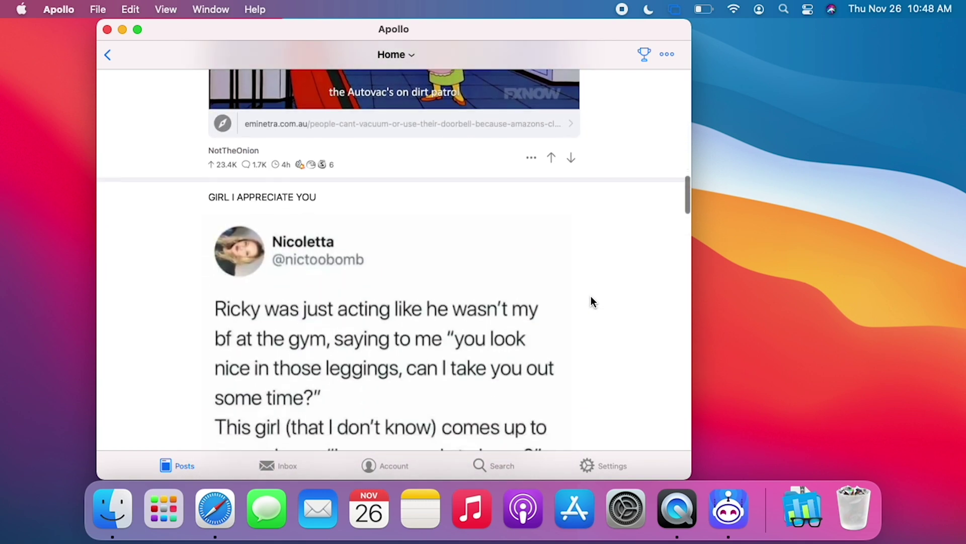
{"action": "scroll", "coordinate": [592, 301], "scroll_direction": "down", "scroll_amount": 20}
{"action": "scroll", "coordinate": [591, 302], "scroll_direction": "down", "scroll_amount": 7}
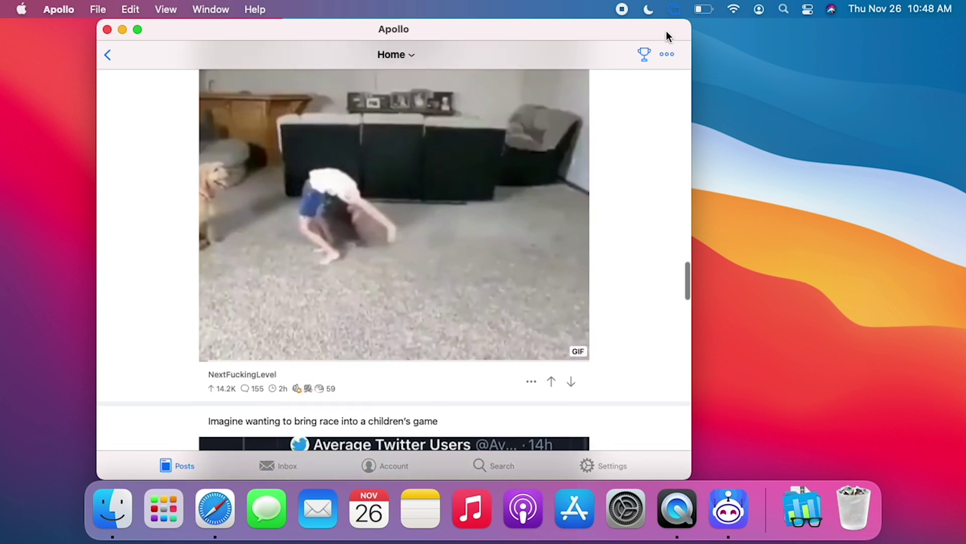
{"action": "left_click_drag", "start_coordinate": [691, 20], "coordinate": [437, 22]}
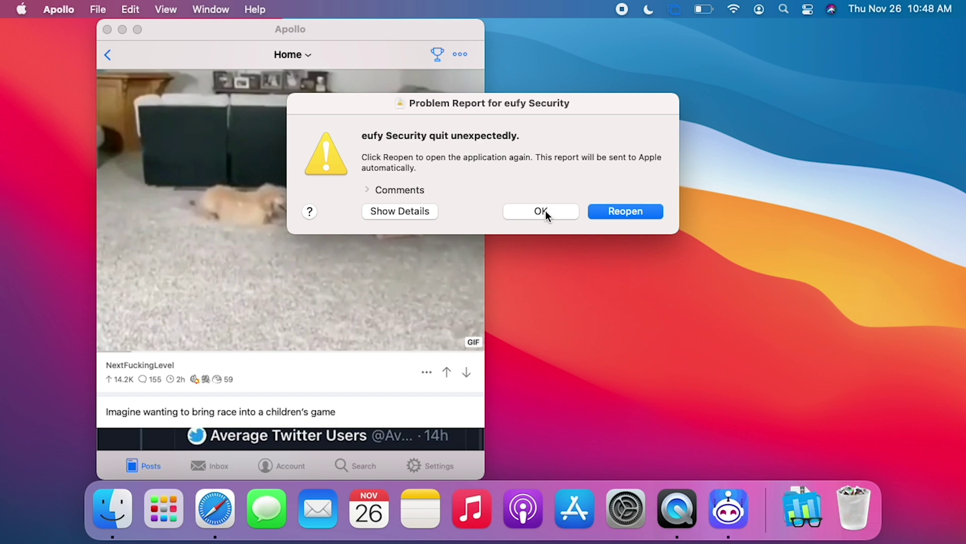
Dismiss the eufy Security crash report, widen Apollo again, and return to the Subreddits list.
{"action": "left_click", "coordinate": [545, 213]}
{"action": "left_click_drag", "start_coordinate": [484, 21], "coordinate": [838, 16]}
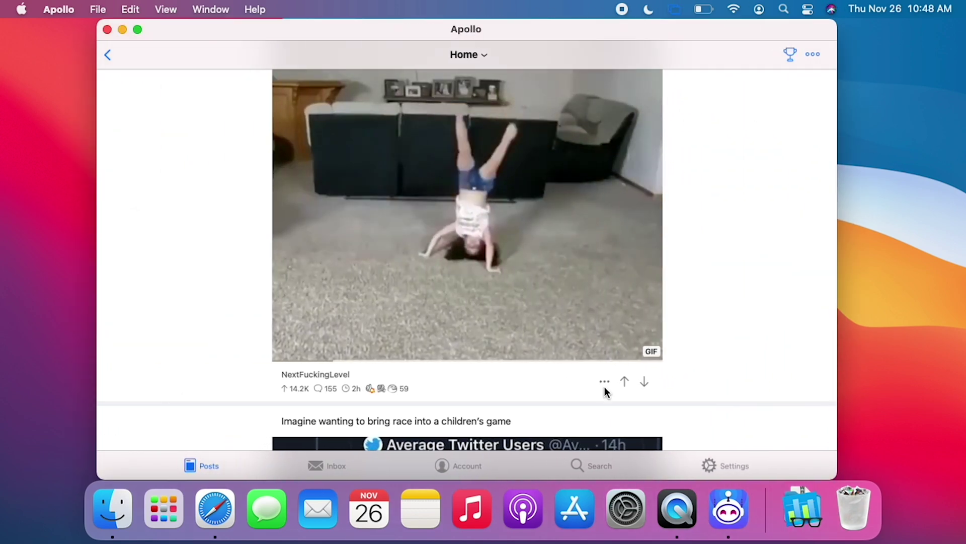
{"action": "scroll", "coordinate": [550, 204], "scroll_direction": "up", "scroll_amount": 15}
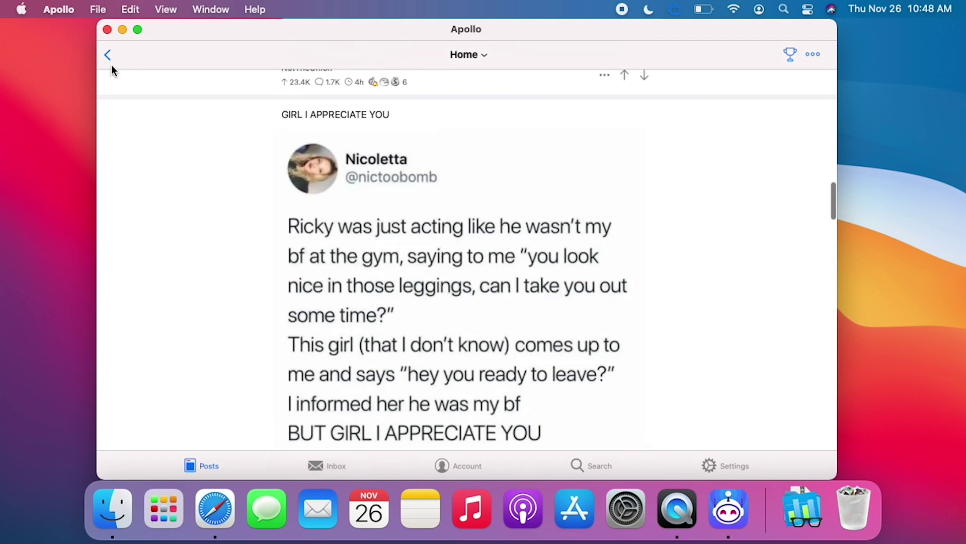
{"action": "left_click", "coordinate": [108, 56]}
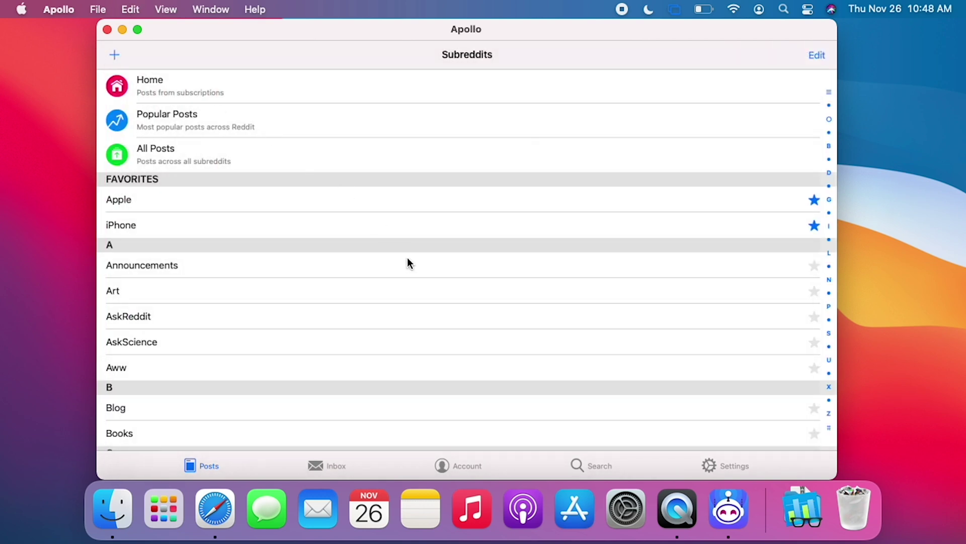
{"action": "scroll", "coordinate": [407, 261], "scroll_direction": "down", "scroll_amount": 5}
{"action": "scroll", "coordinate": [407, 261], "scroll_direction": "up", "scroll_amount": 3}
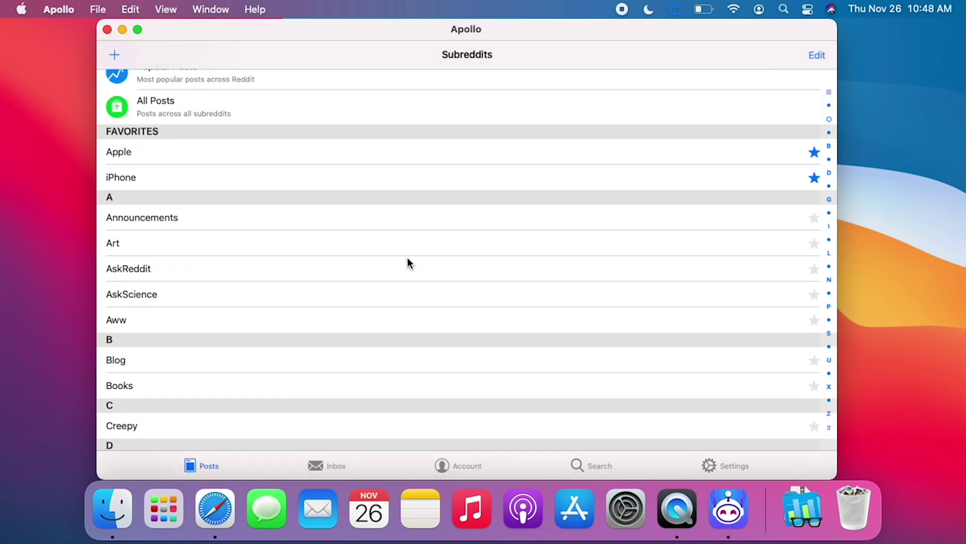
{"action": "scroll", "coordinate": [407, 258], "scroll_direction": "up", "scroll_amount": 2}
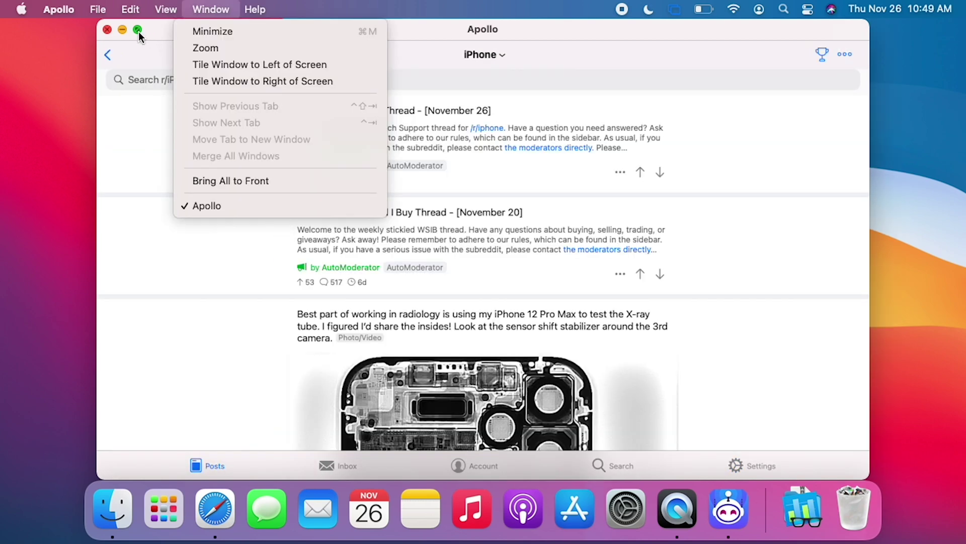
Put Apollo into full screen and scroll through the list.
{"action": "left_click", "coordinate": [138, 31]}
{"action": "mouse_move", "coordinate": [58, 2]}
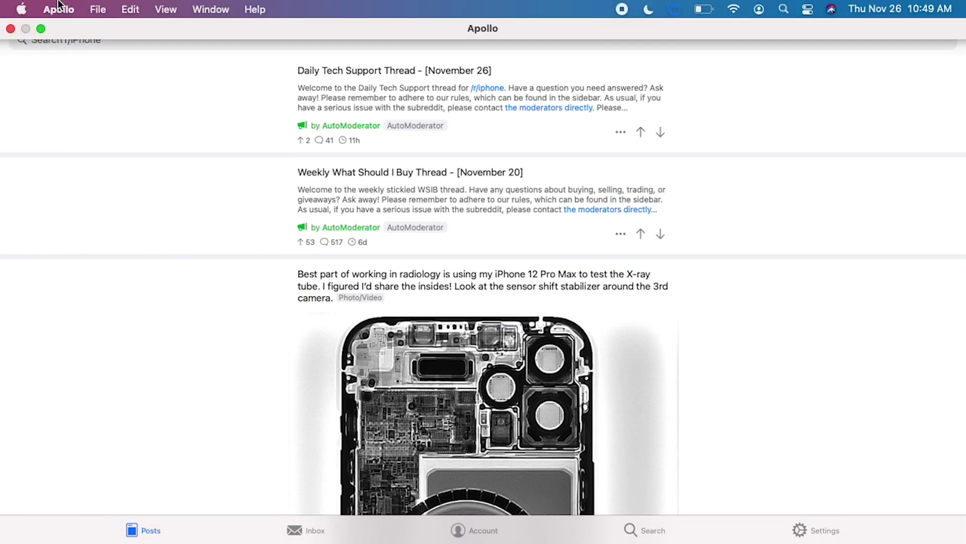
{"action": "scroll", "coordinate": [191, 300], "scroll_direction": "down", "scroll_amount": 10}
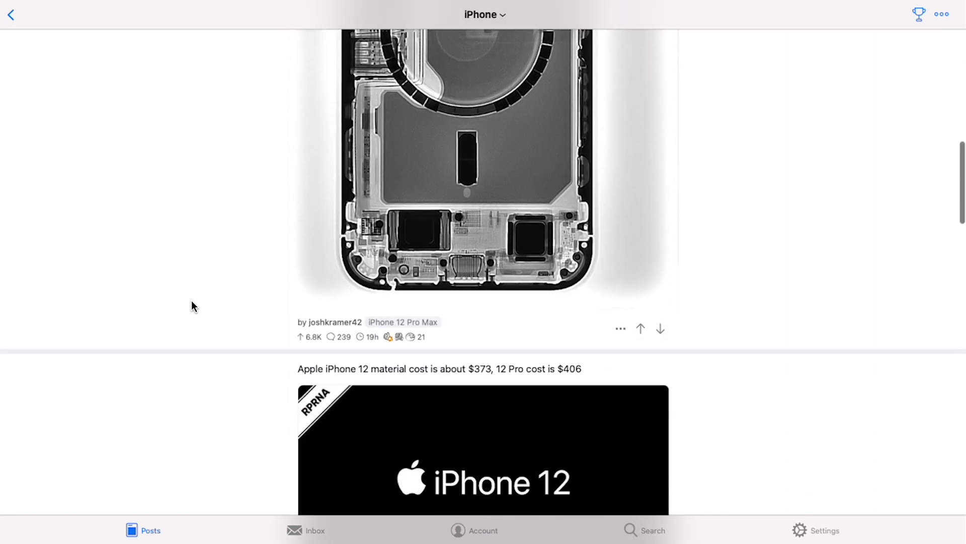
{"action": "scroll", "coordinate": [191, 306], "scroll_direction": "down", "scroll_amount": 5}
{"action": "mouse_move", "coordinate": [141, 13]}
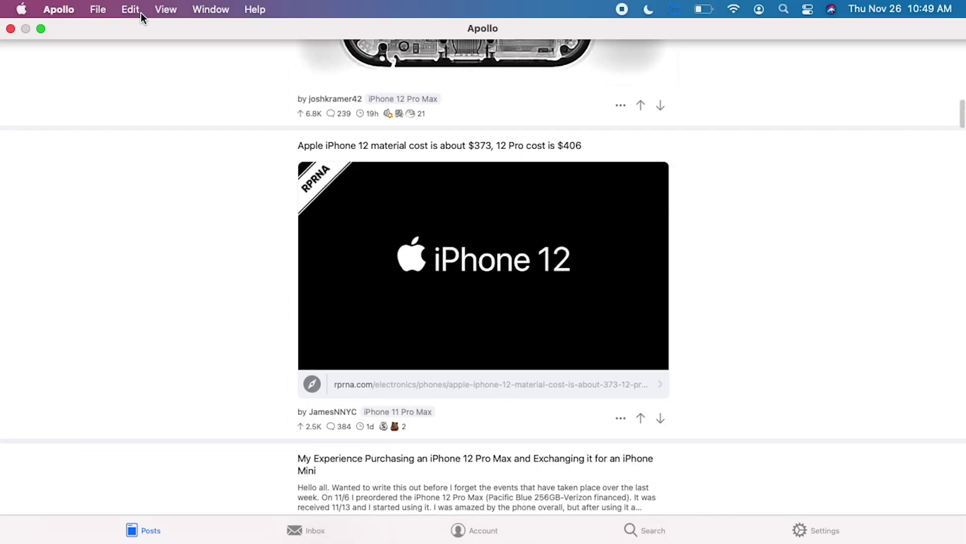
Leave full screen, pick the Nuclear Sunset app icon, decline Apollo Pro, and close Apollo.
{"action": "left_click", "coordinate": [41, 28]}
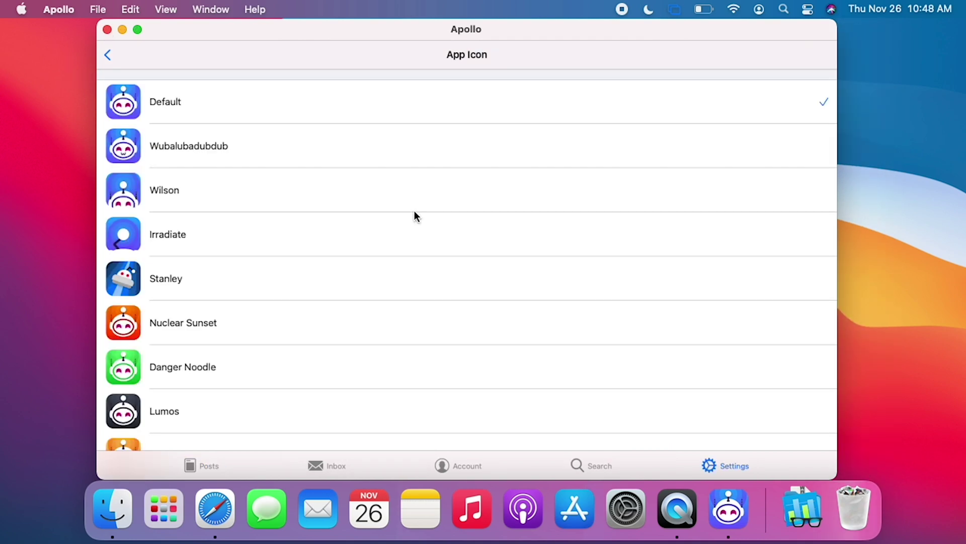
{"action": "left_click", "coordinate": [301, 320]}
{"action": "left_click", "coordinate": [547, 97]}
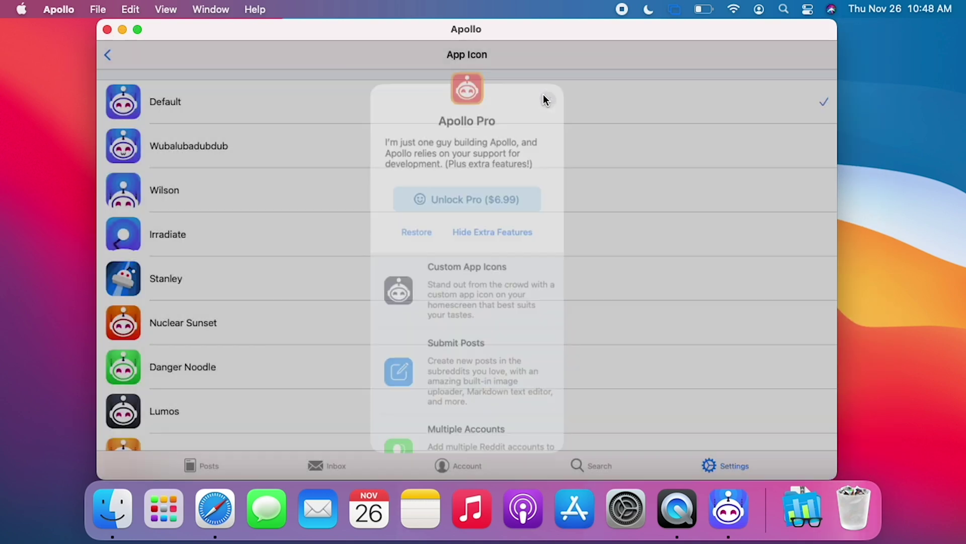
{"action": "scroll", "coordinate": [442, 246], "scroll_direction": "down", "scroll_amount": 5}
{"action": "scroll", "coordinate": [443, 246], "scroll_direction": "up", "scroll_amount": 5}
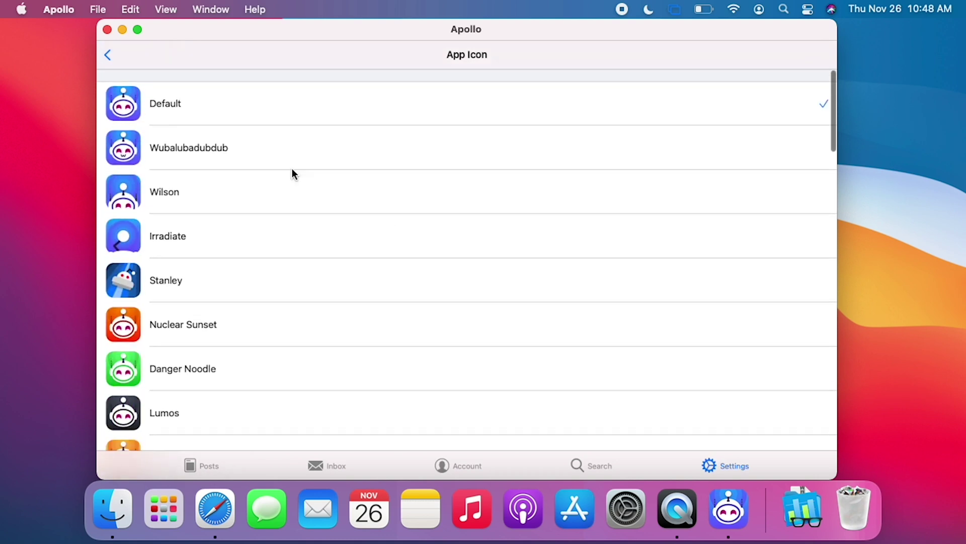
{"action": "left_click", "coordinate": [107, 30]}
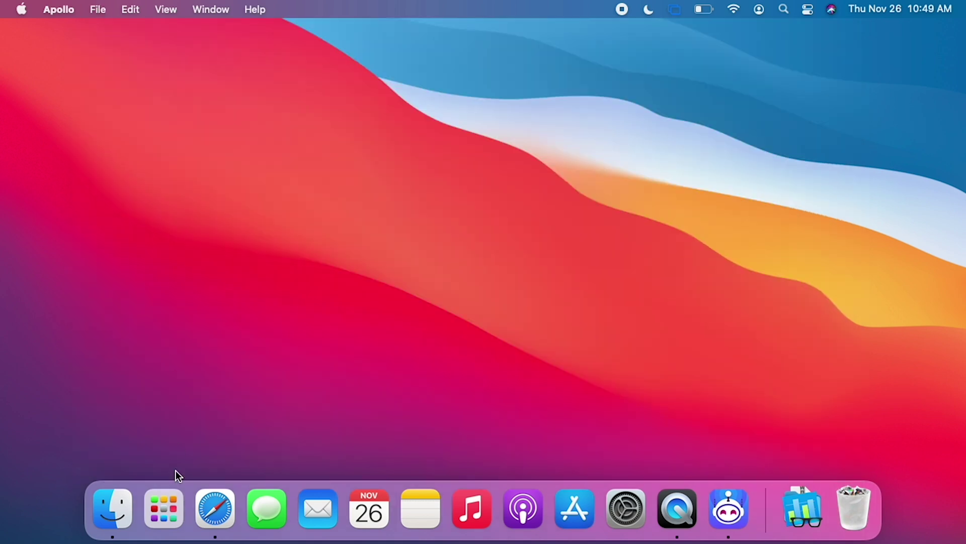
Launch Pocket City, move its window, zoom and pan around the town hall, then quit to Launchpad.
{"action": "left_click", "coordinate": [163, 509]}
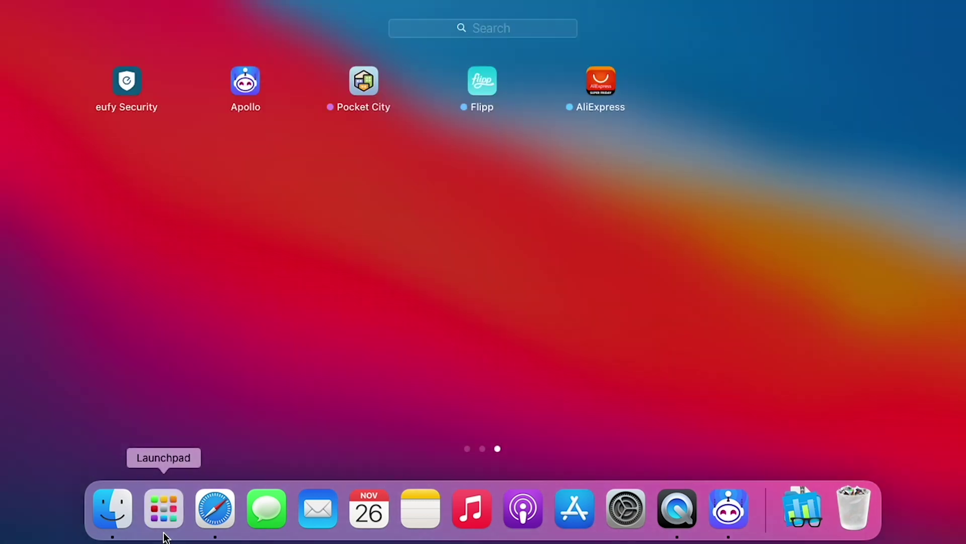
{"action": "left_click", "coordinate": [365, 81]}
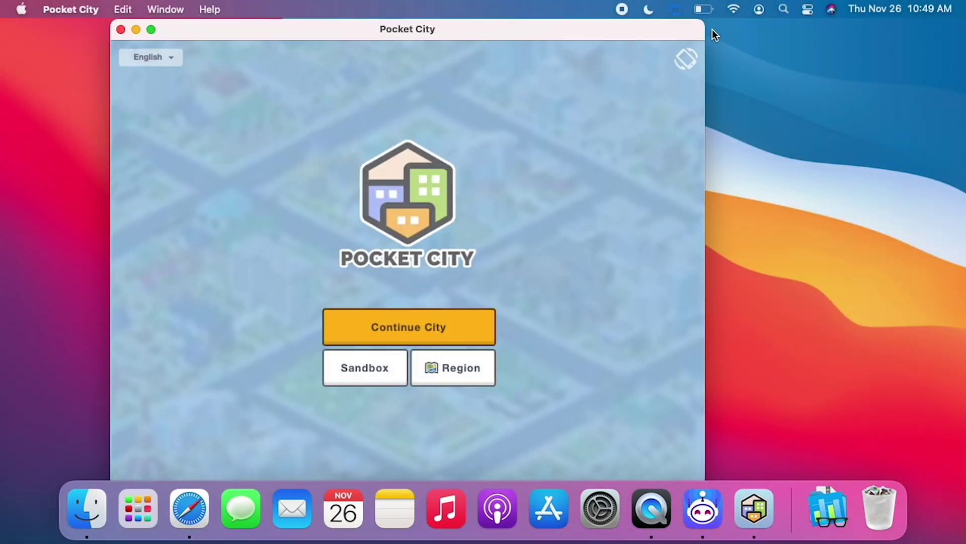
{"action": "left_click_drag", "start_coordinate": [702, 24], "coordinate": [751, 26]}
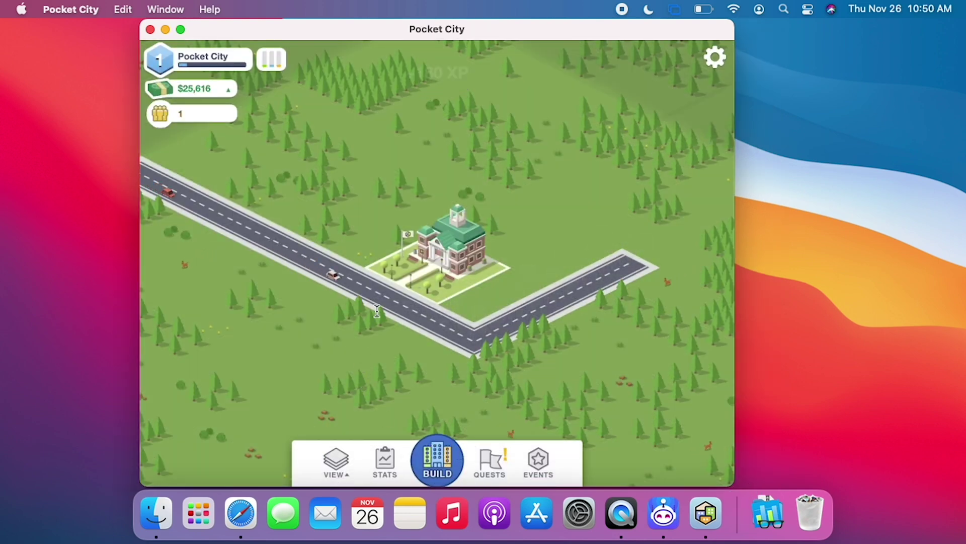
{"action": "scroll", "coordinate": [377, 311], "scroll_direction": "up", "scroll_amount": 3}
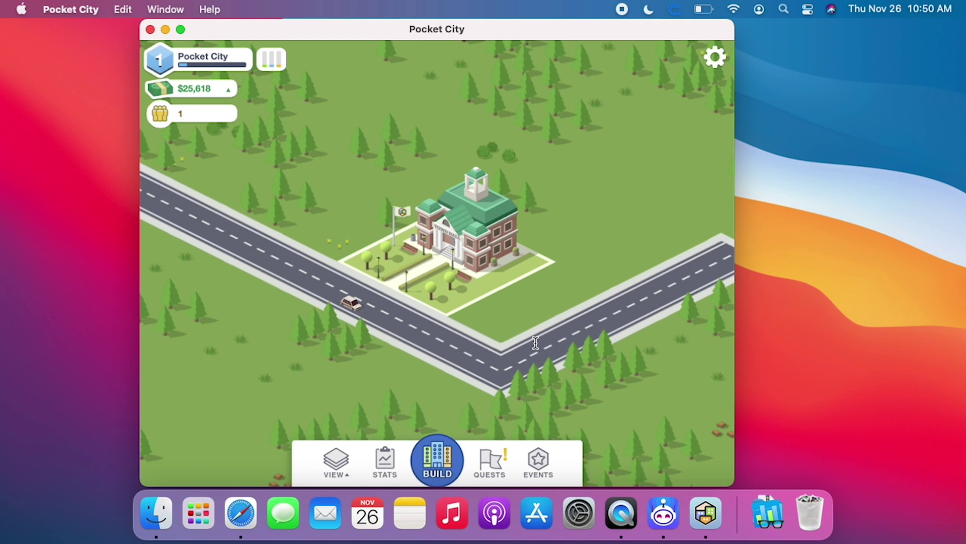
{"action": "scroll", "coordinate": [462, 332], "scroll_direction": "right", "scroll_amount": 5}
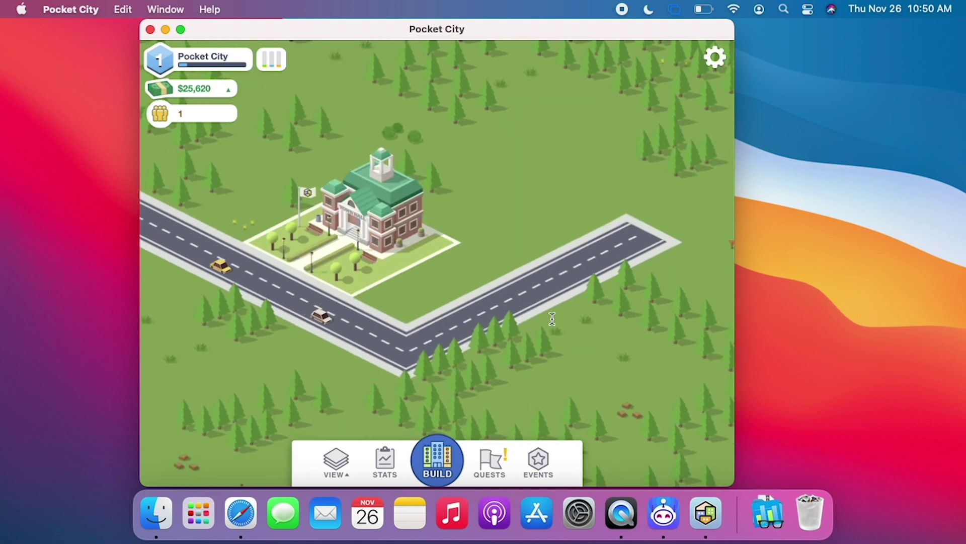
{"action": "left_click_drag", "start_coordinate": [576, 302], "coordinate": [522, 314]}
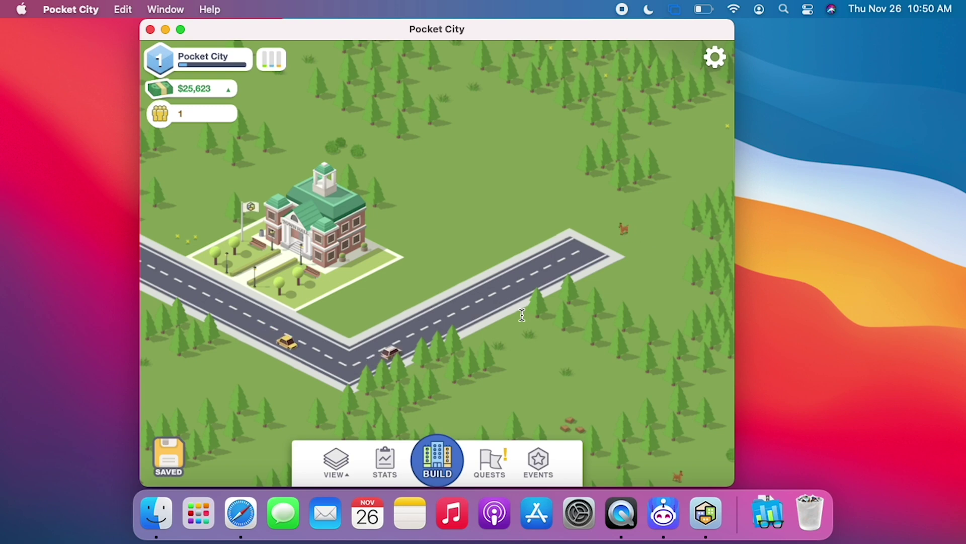
{"action": "key", "text": "super+q"}
{"action": "left_click", "coordinate": [226, 501]}
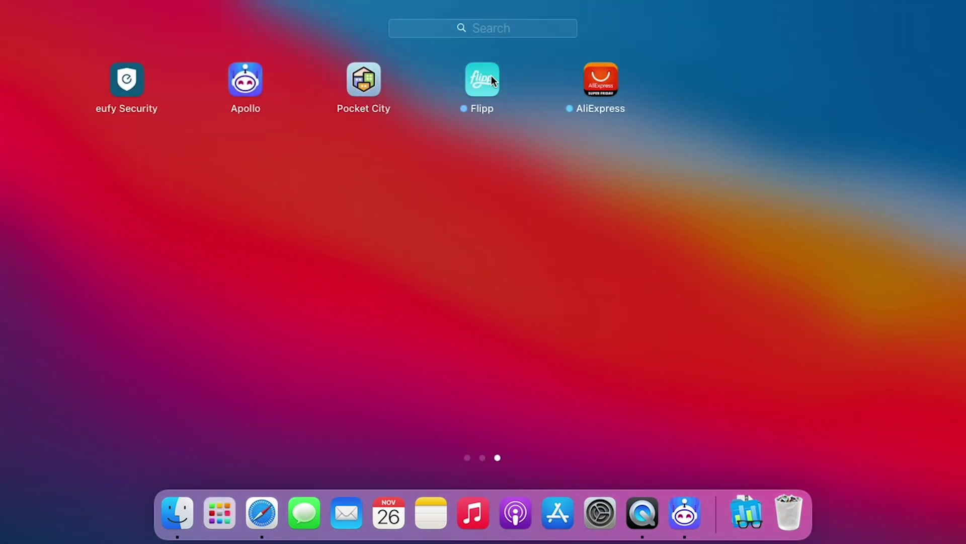
Launch Flipp and save Walmart, Best Buy and Canadian Tire as favourite stores.
{"action": "left_click", "coordinate": [488, 76]}
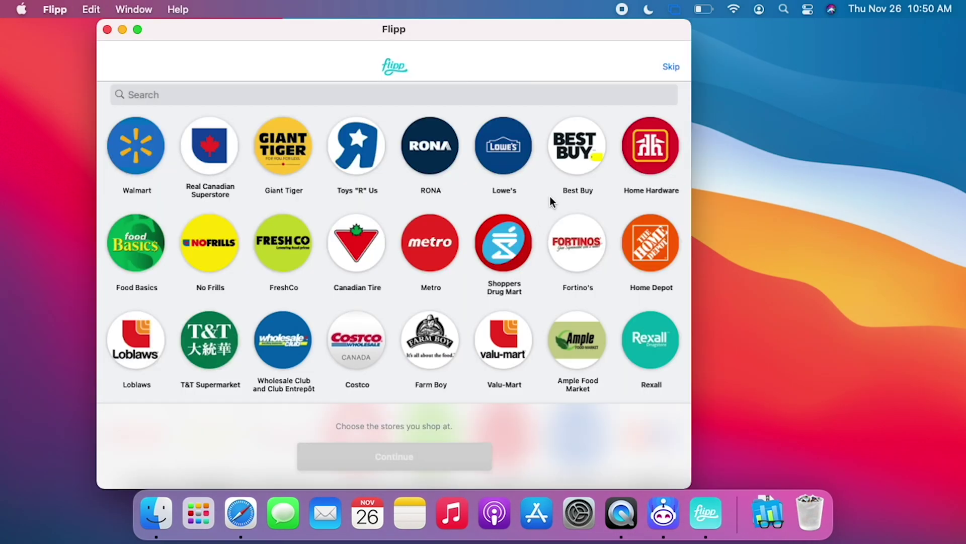
{"action": "left_click", "coordinate": [579, 158]}
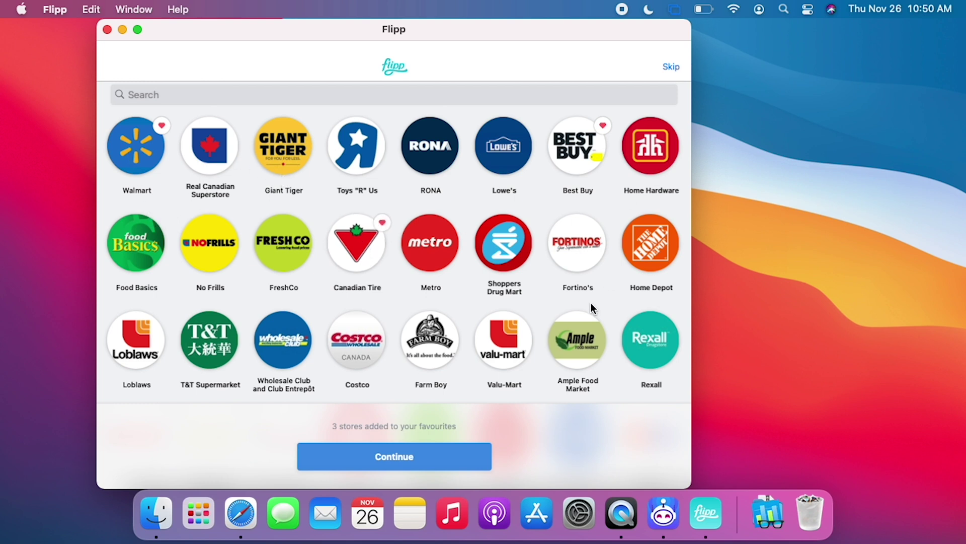
{"action": "left_click", "coordinate": [408, 456]}
Widen Flipp, browse the Walmart Holiday flyer, then launch AliExpress from Launchpad.
{"action": "left_click_drag", "start_coordinate": [485, 20], "coordinate": [651, 5]}
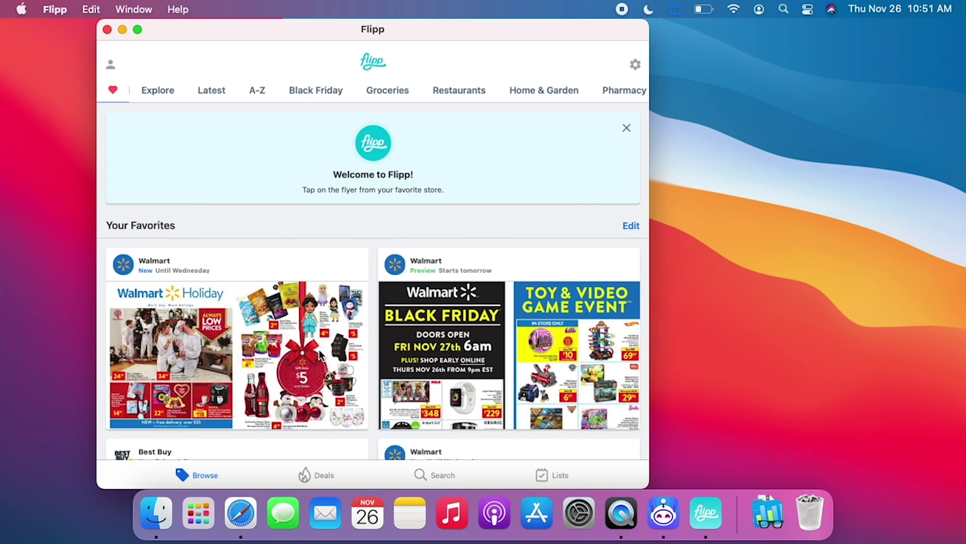
{"action": "left_click", "coordinate": [253, 340]}
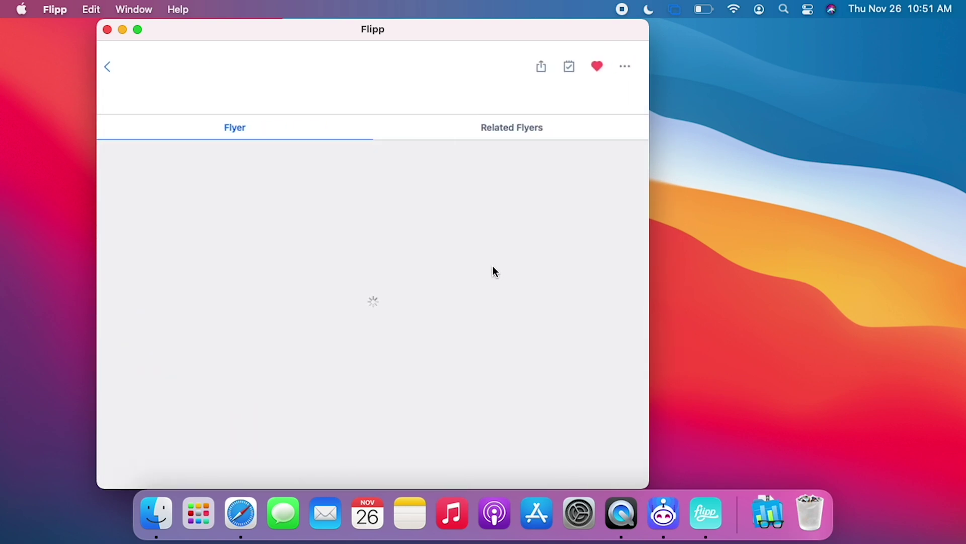
{"action": "scroll", "coordinate": [449, 350], "scroll_direction": "down", "scroll_amount": 5}
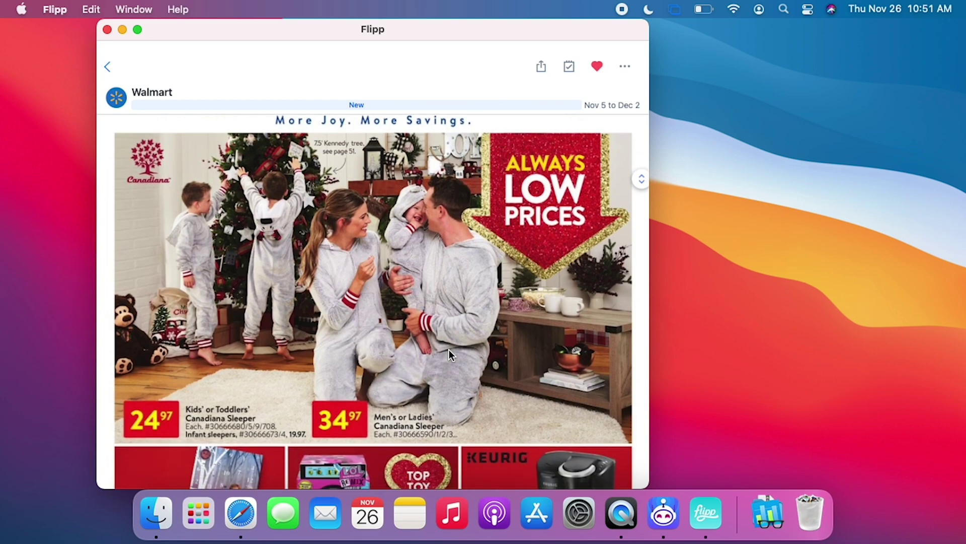
{"action": "left_click", "coordinate": [107, 66]}
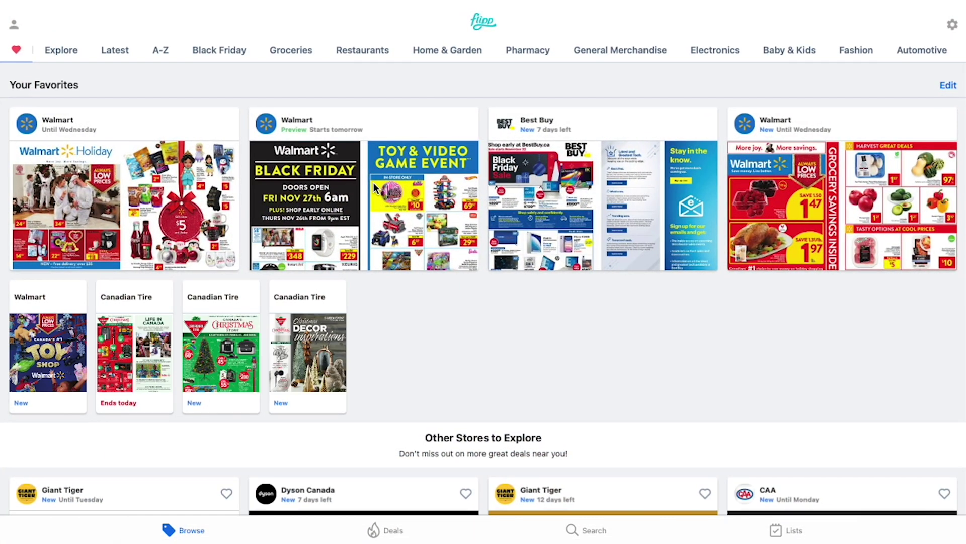
{"action": "scroll", "coordinate": [517, 393], "scroll_direction": "down", "scroll_amount": 4}
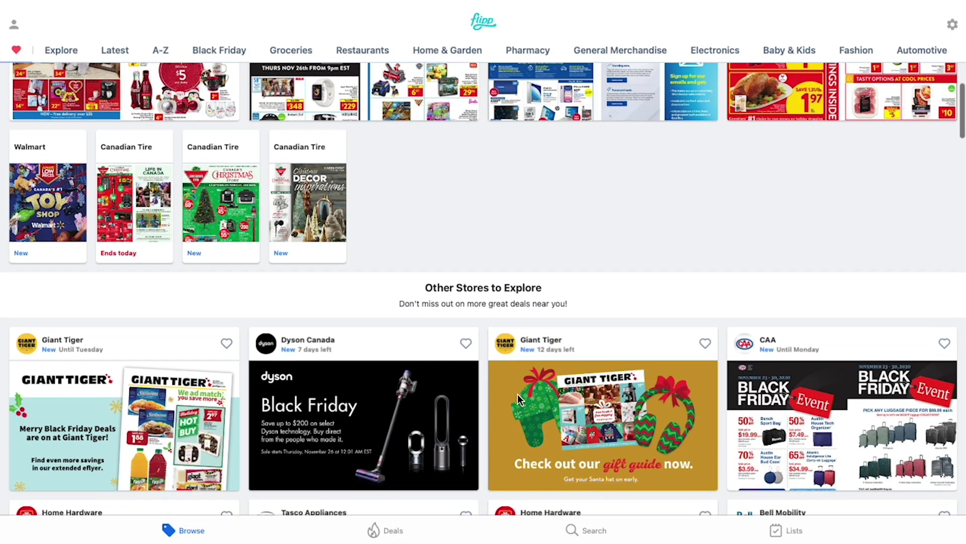
{"action": "scroll", "coordinate": [517, 394], "scroll_direction": "up", "scroll_amount": 2}
{"action": "scroll", "coordinate": [520, 367], "scroll_direction": "up", "scroll_amount": 2}
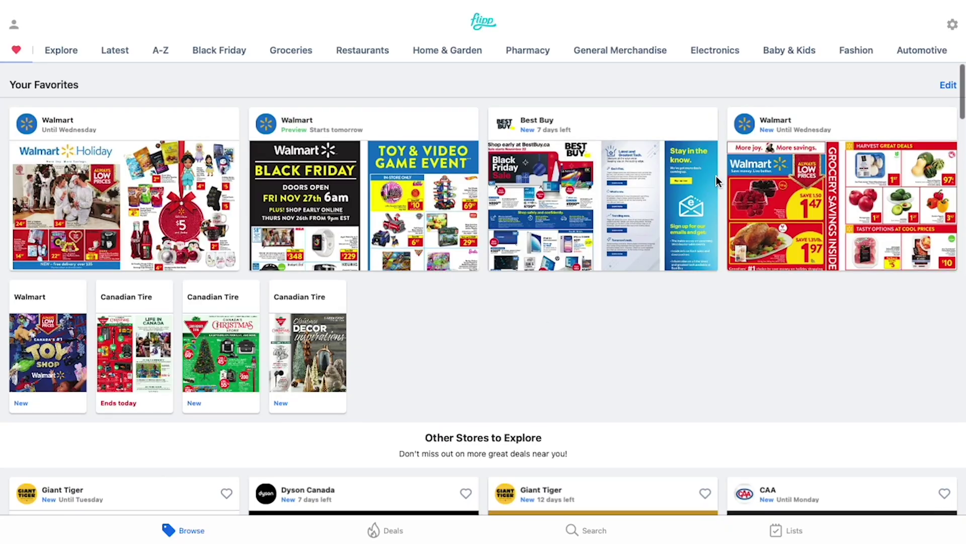
{"action": "left_click", "coordinate": [218, 511]}
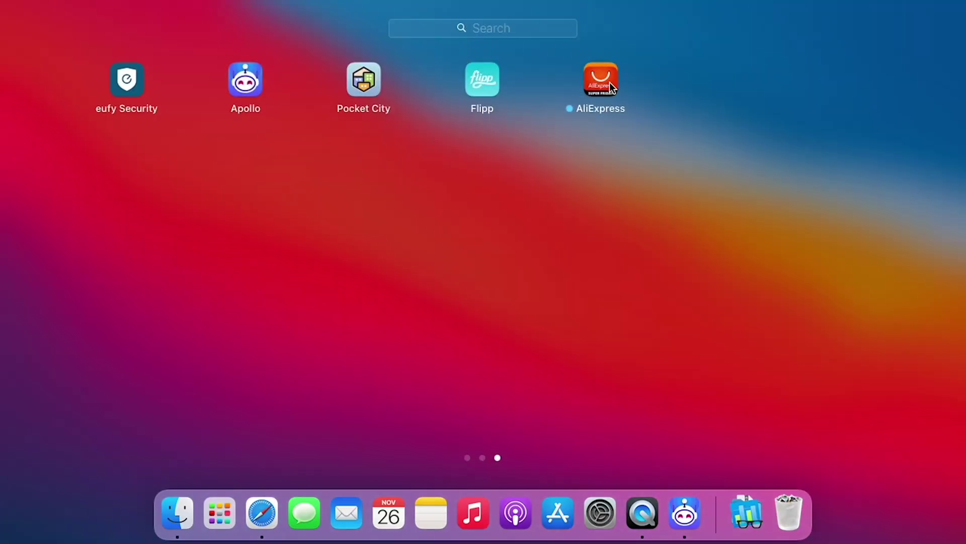
{"action": "left_click", "coordinate": [609, 82]}
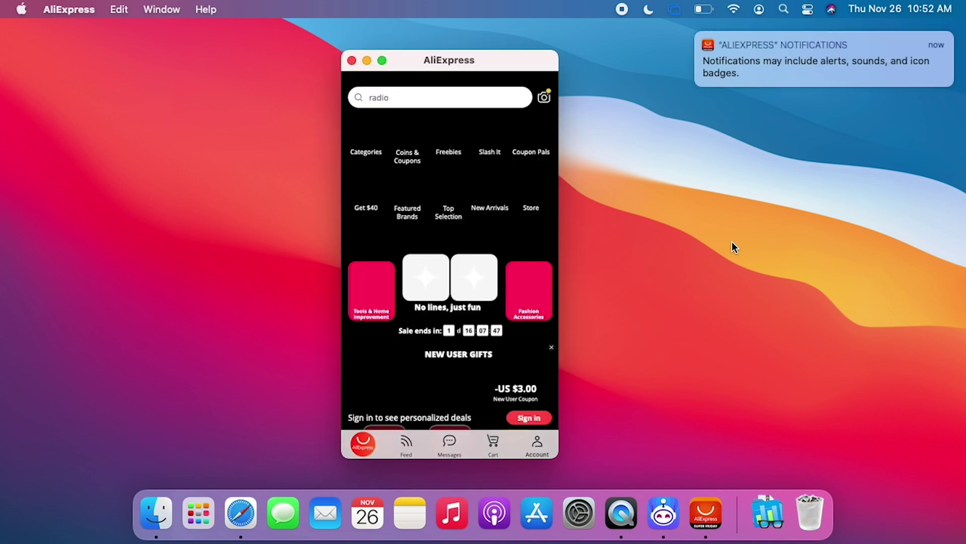
Dismiss AliExpress's notifications banner and the new-user gift popup.
{"action": "mouse_move", "coordinate": [733, 58]}
{"action": "left_click", "coordinate": [697, 34]}
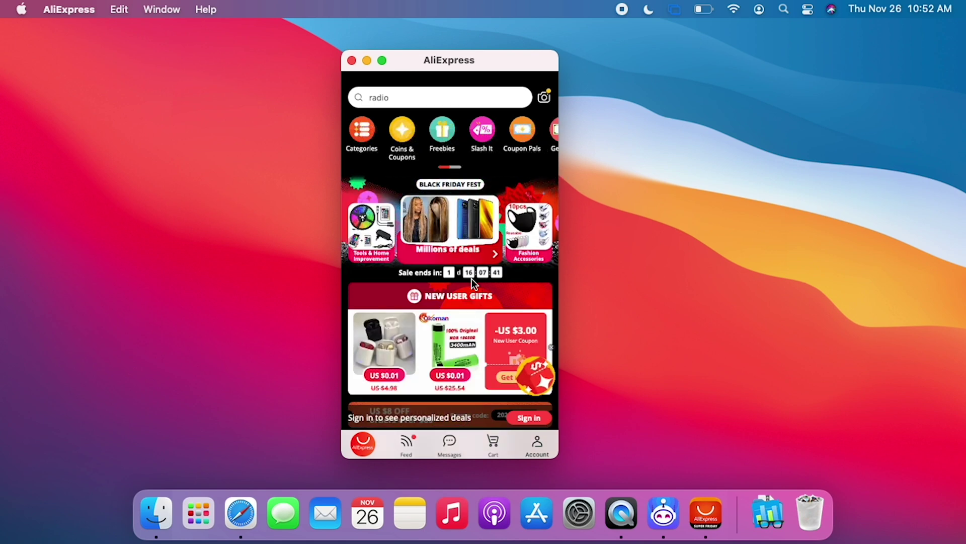
{"action": "left_click", "coordinate": [449, 362]}
Scroll the home page's Black Friday deals and nudge the window slightly right.
{"action": "scroll", "coordinate": [475, 370], "scroll_direction": "down", "scroll_amount": 3}
{"action": "scroll", "coordinate": [475, 370], "scroll_direction": "down", "scroll_amount": 10}
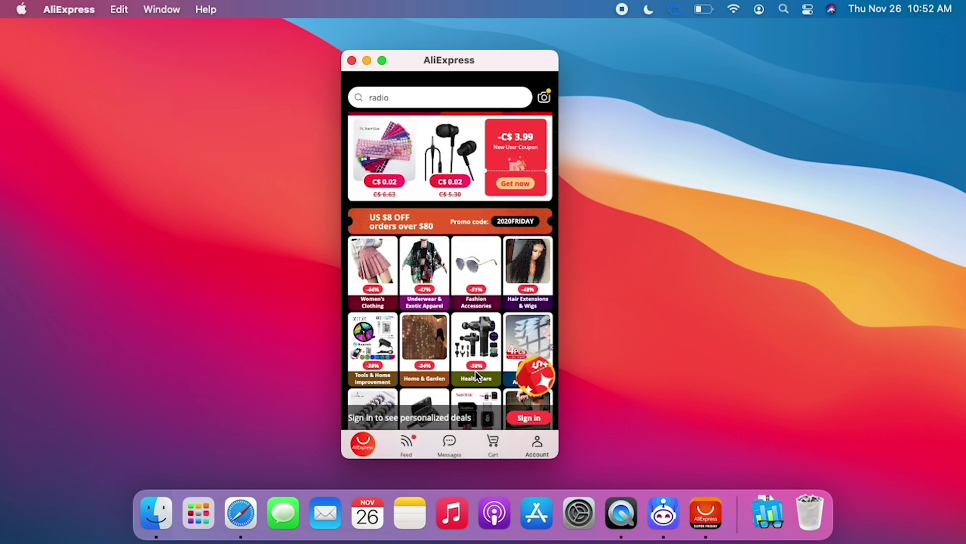
{"action": "scroll", "coordinate": [475, 370], "scroll_direction": "up", "scroll_amount": 10}
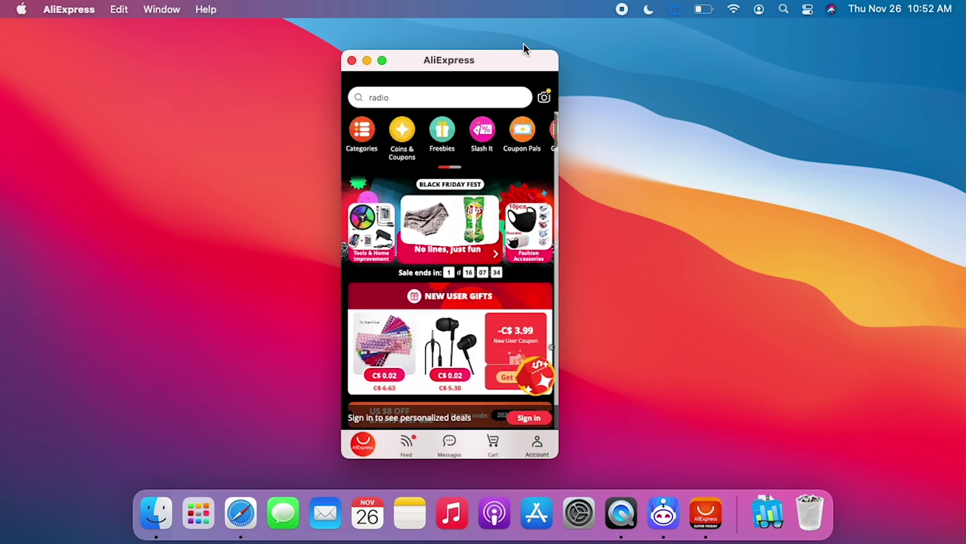
{"action": "left_click_drag", "start_coordinate": [557, 51], "coordinate": [572, 50]}
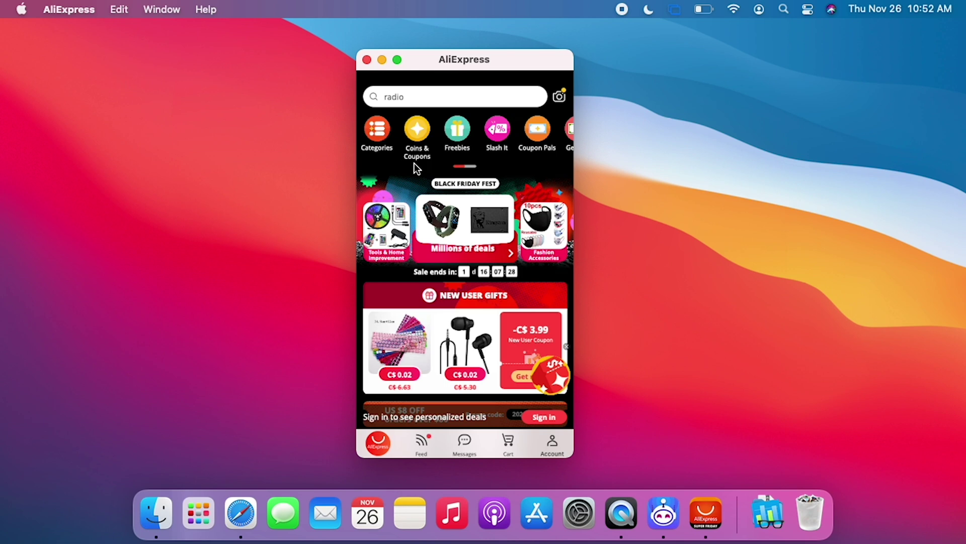
{"action": "scroll", "coordinate": [416, 165], "scroll_direction": "up", "scroll_amount": 3}
{"action": "mouse_move", "coordinate": [398, 62]}
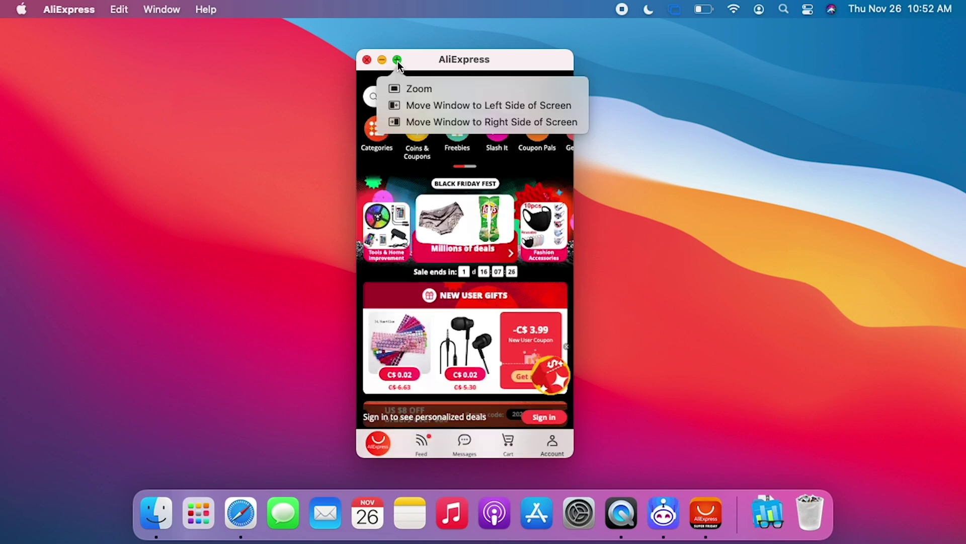